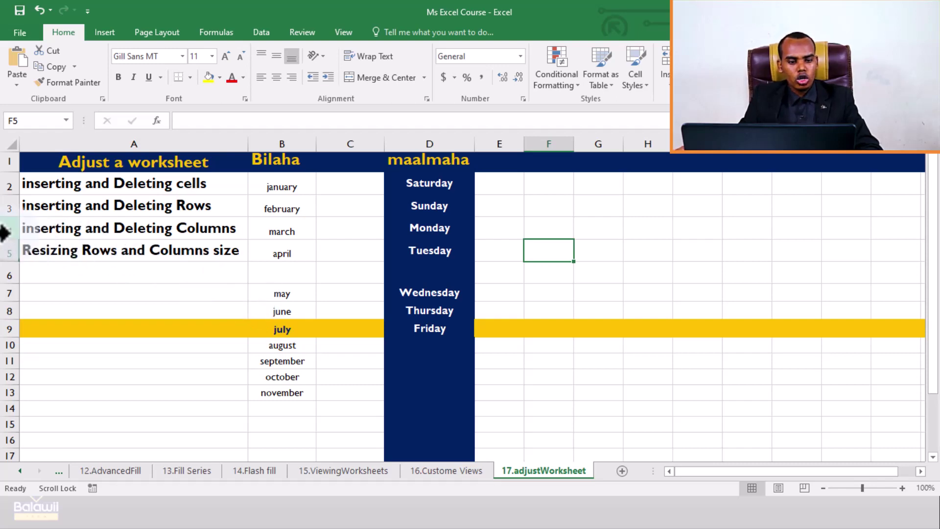
Make row 2 roughly three times taller and widen the Bilaha column to well over double its width by hand
{"action": "left_click", "coordinate": [7, 186]}
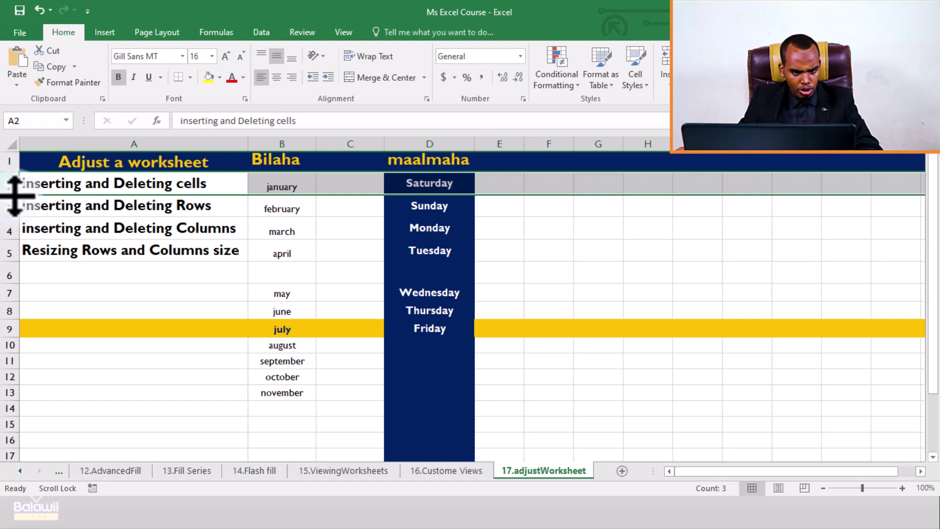
{"action": "left_click_drag", "start_coordinate": [15, 195], "coordinate": [14, 239]}
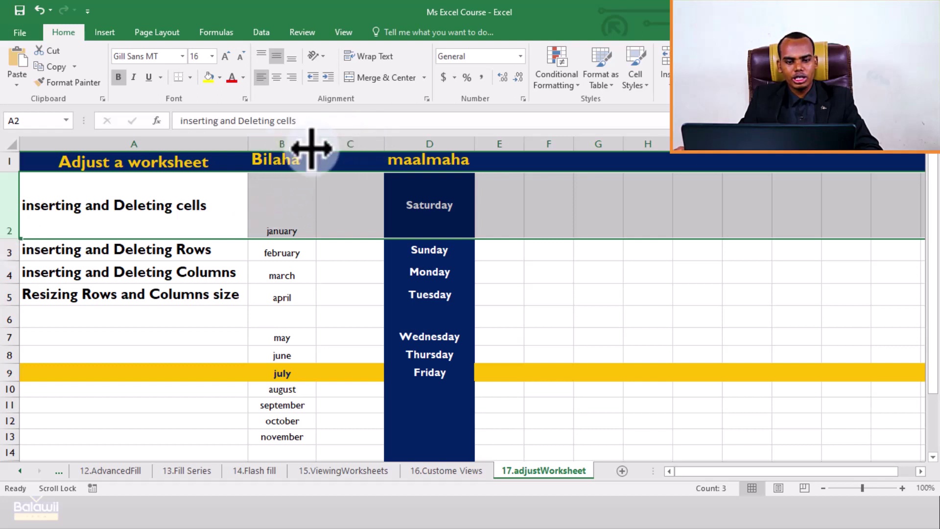
{"action": "left_click_drag", "start_coordinate": [316, 147], "coordinate": [414, 150]}
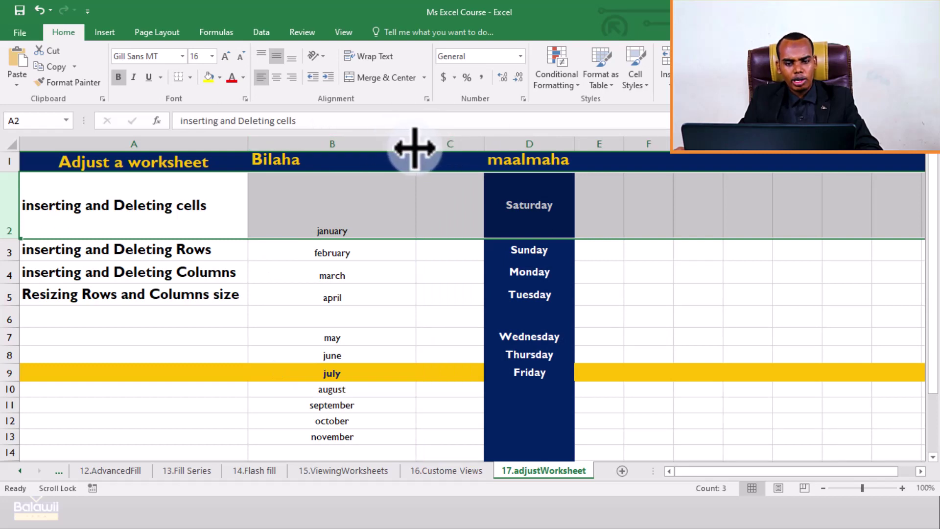
AutoFit the width of the Bilaha column and the height of row 2 to their contents
{"action": "double_click", "coordinate": [414, 147]}
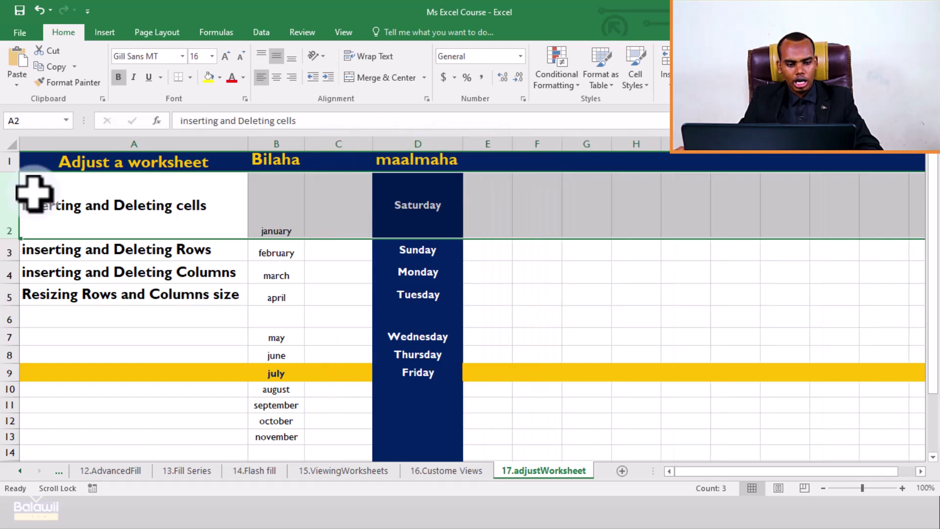
{"action": "double_click", "coordinate": [13, 242]}
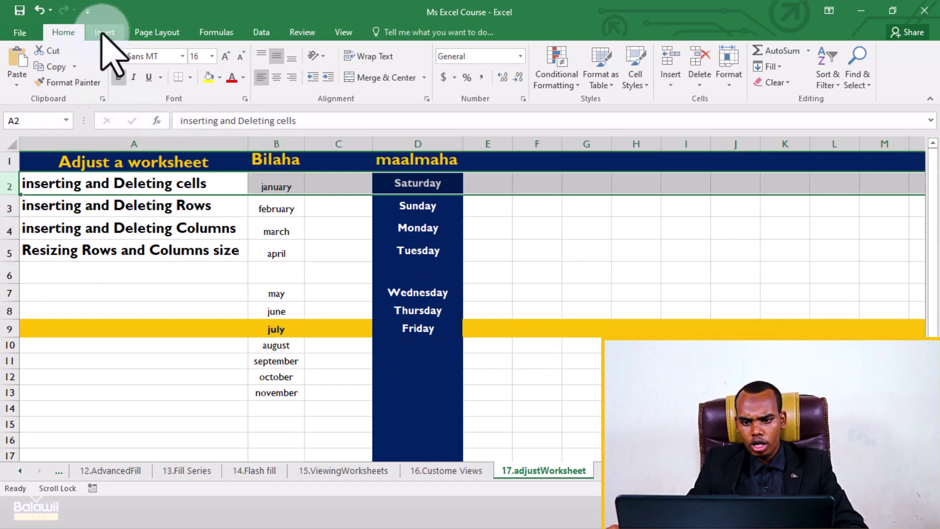
Set the height of row 2 to exactly 30
{"action": "left_click", "coordinate": [729, 76]}
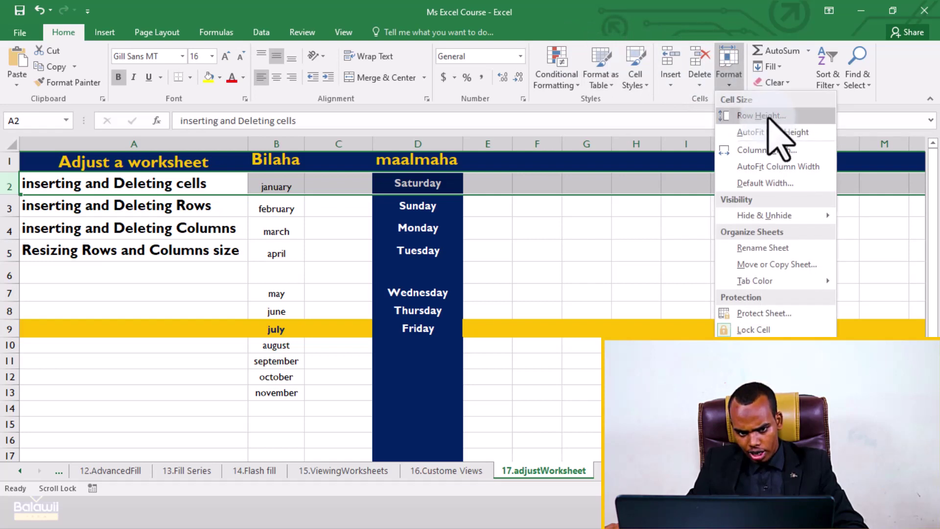
{"action": "left_click", "coordinate": [767, 117]}
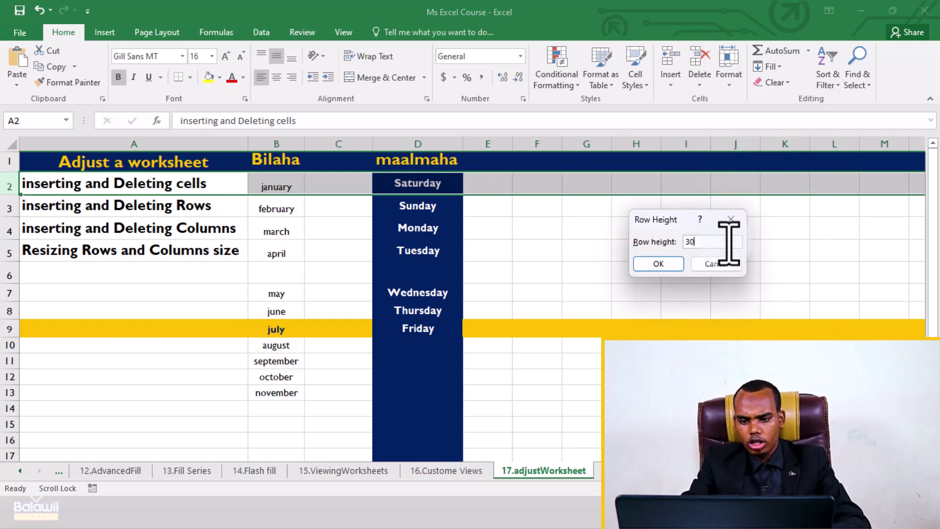
{"action": "key", "text": "Return"}
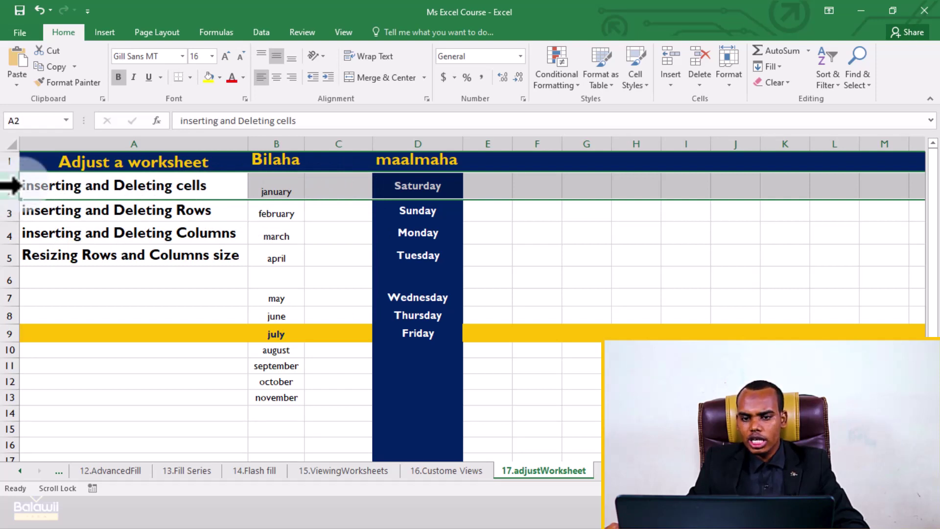
Set the height of row 2 to exactly 20
{"action": "left_click", "coordinate": [733, 83]}
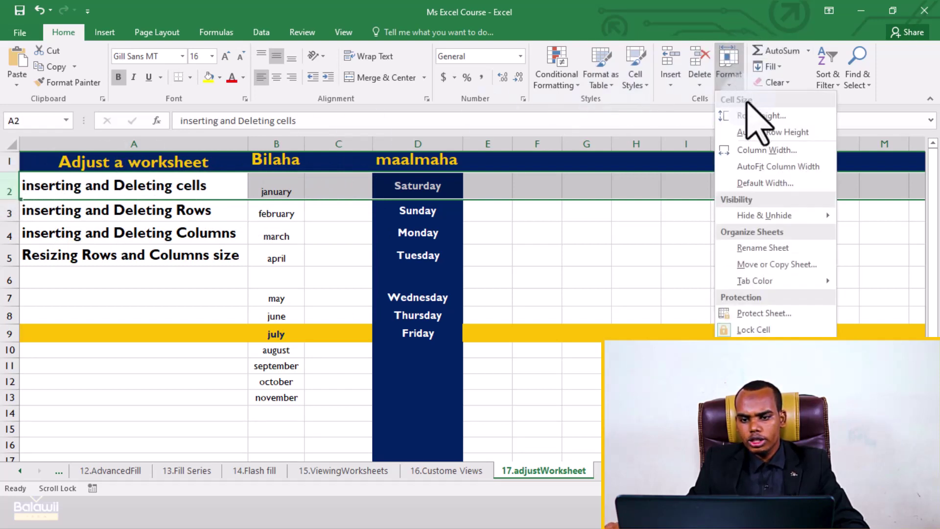
{"action": "left_click", "coordinate": [772, 116]}
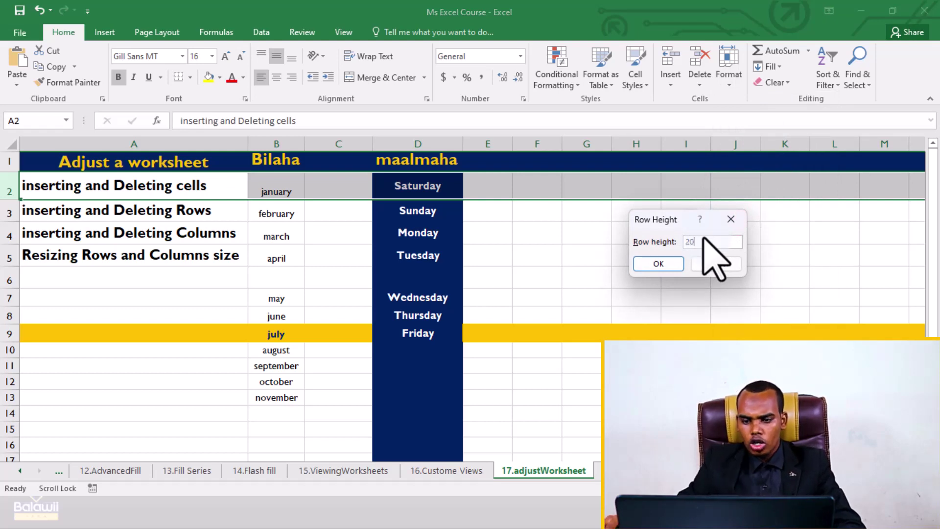
{"action": "type", "text": "20"}
{"action": "left_click", "coordinate": [656, 263]}
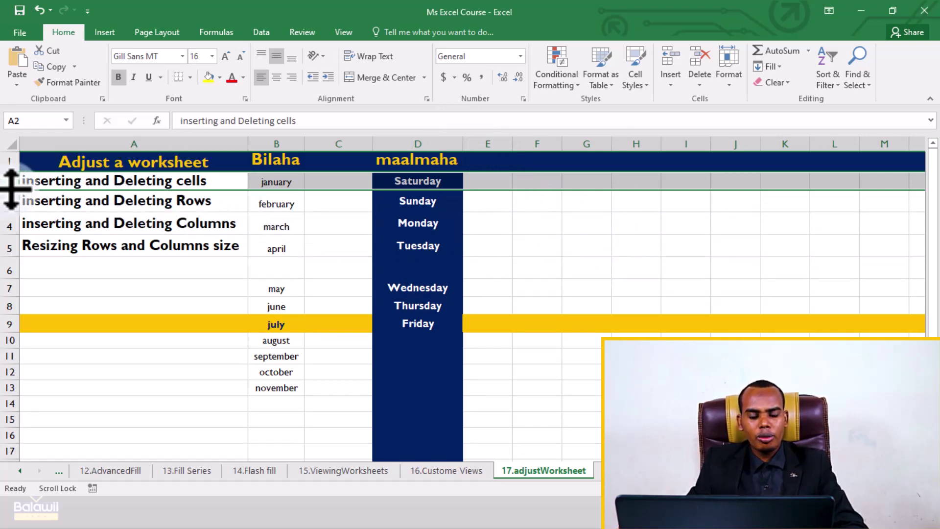
Set the width of the maalmaha column to 20, and AutoFit that column to its contents
{"action": "left_click", "coordinate": [352, 142]}
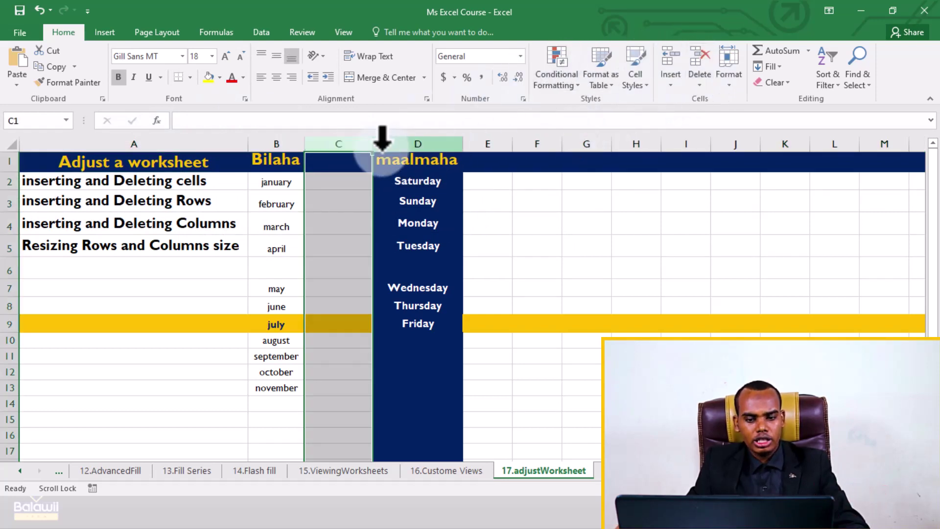
{"action": "left_click", "coordinate": [425, 143]}
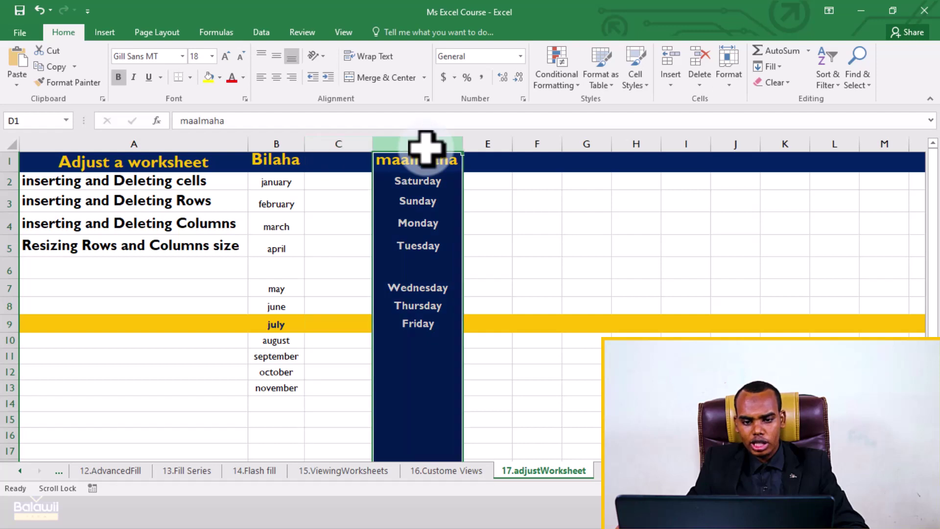
{"action": "left_click", "coordinate": [729, 78]}
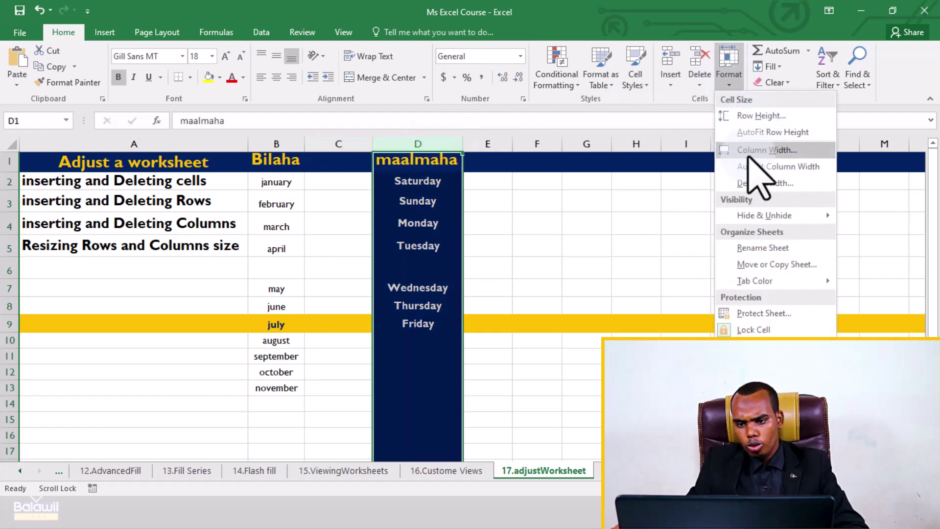
{"action": "left_click", "coordinate": [772, 150]}
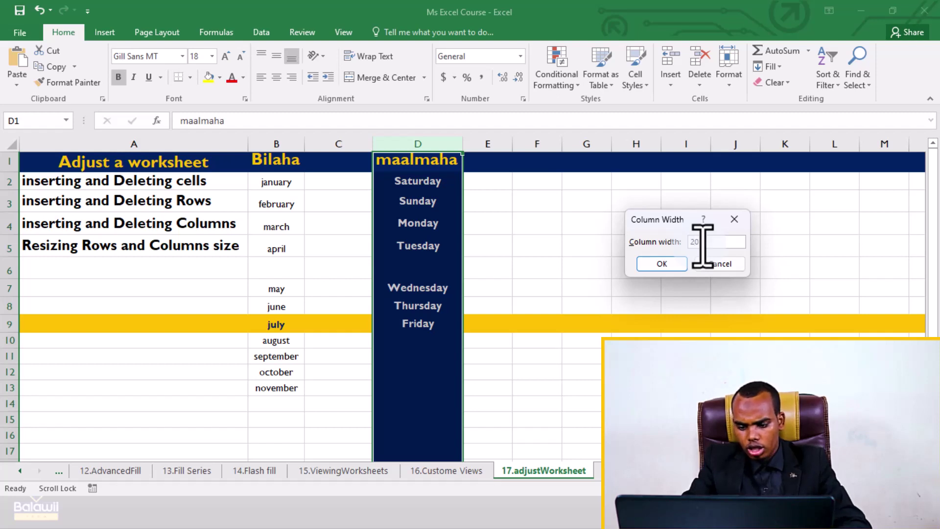
{"action": "type", "text": "20"}
{"action": "key", "text": "Return"}
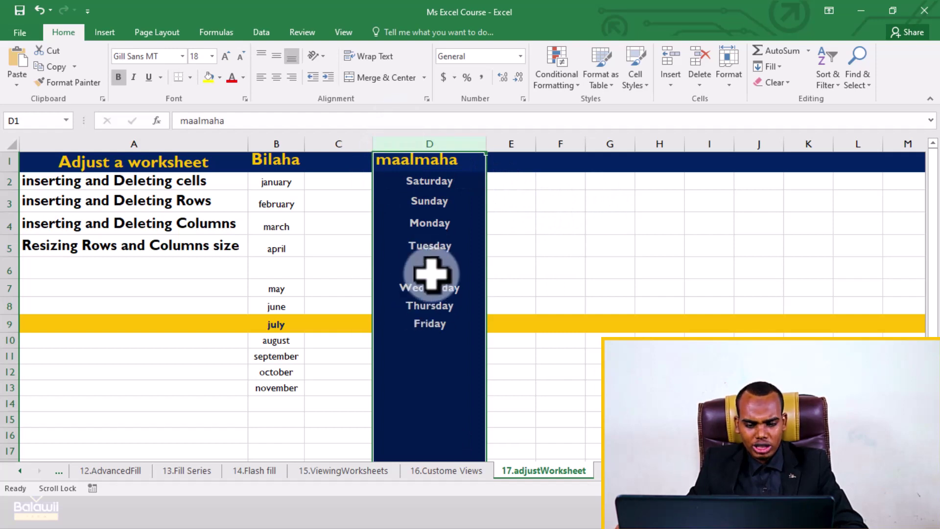
{"action": "double_click", "coordinate": [485, 145]}
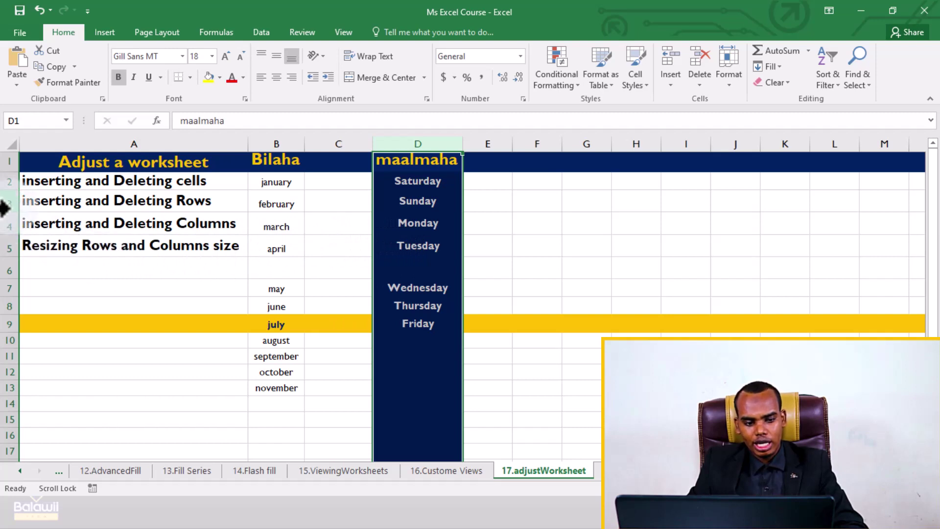
Enlarge the heights of rows 3 and 2 by hand, select row 5, and reduce the height of row 2 again
{"action": "left_click_drag", "start_coordinate": [12, 212], "coordinate": [10, 250]}
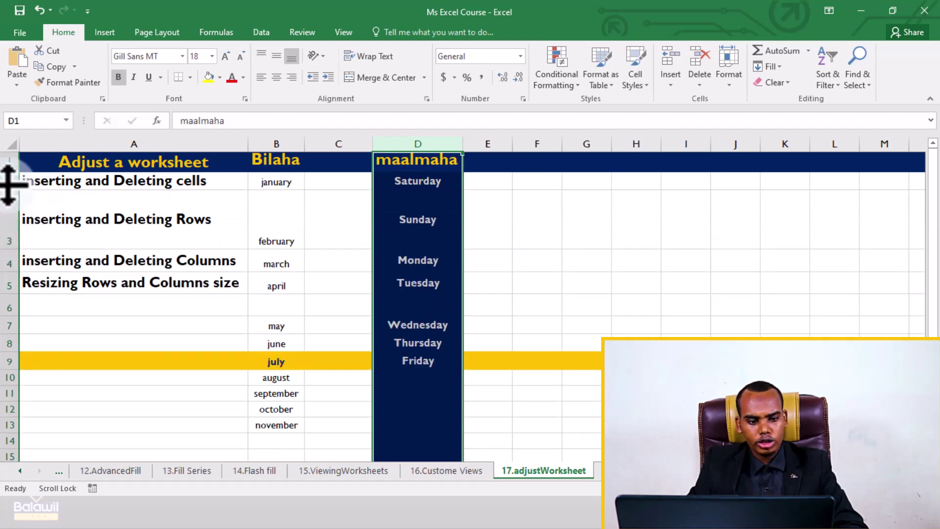
{"action": "left_click_drag", "start_coordinate": [16, 187], "coordinate": [12, 211]}
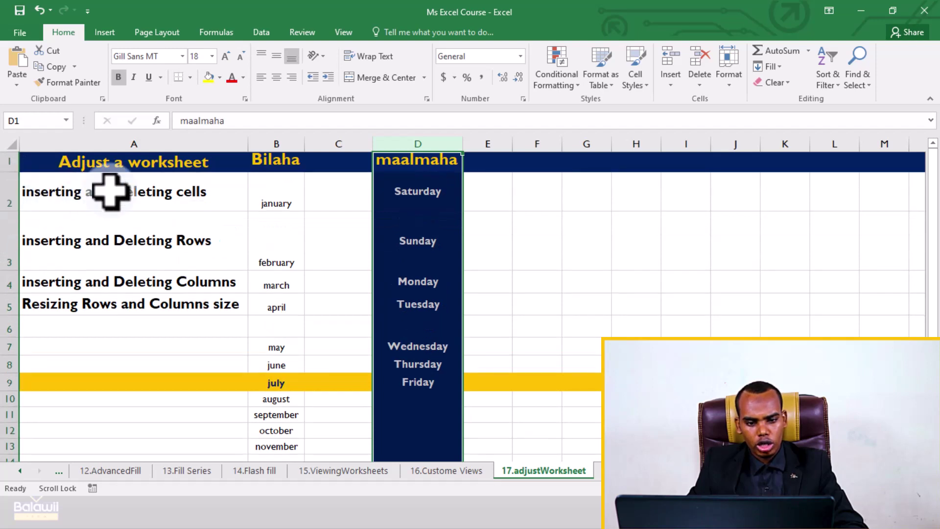
{"action": "left_click", "coordinate": [14, 304]}
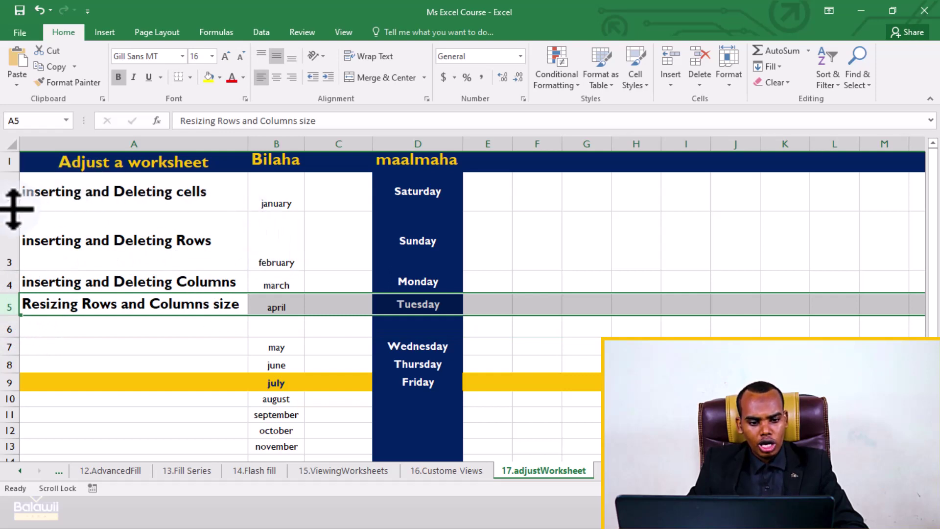
{"action": "left_click_drag", "start_coordinate": [13, 211], "coordinate": [14, 194]}
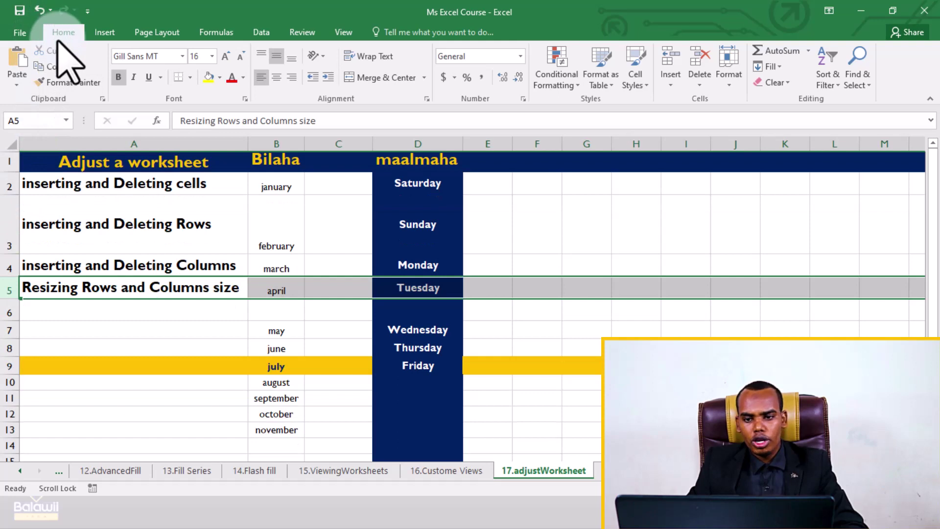
AutoFit the height of row 5 and fit the column widths to the contents of that row
{"action": "left_click", "coordinate": [733, 82]}
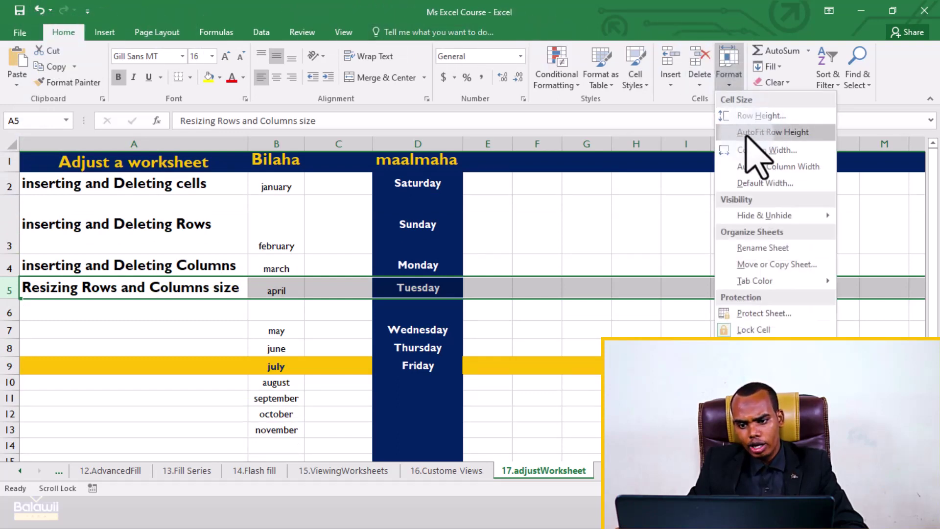
{"action": "left_click", "coordinate": [789, 135]}
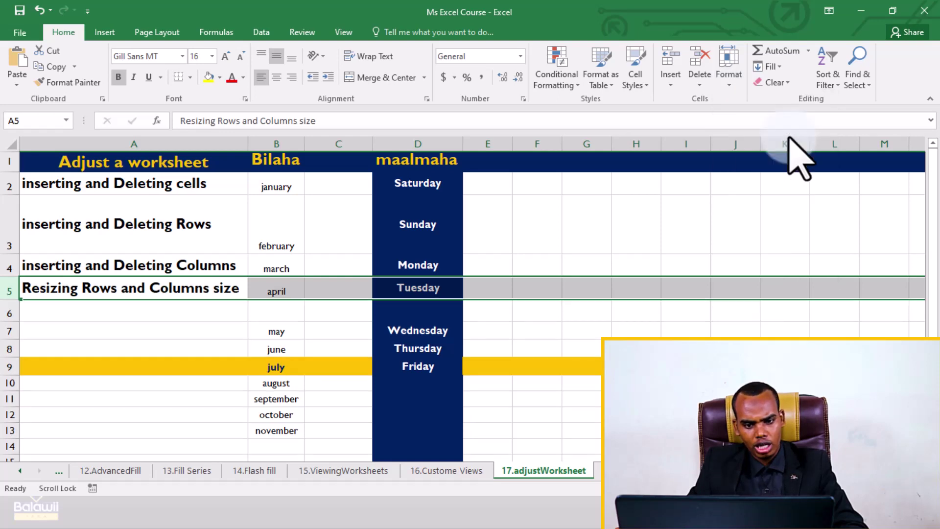
{"action": "left_click", "coordinate": [729, 81]}
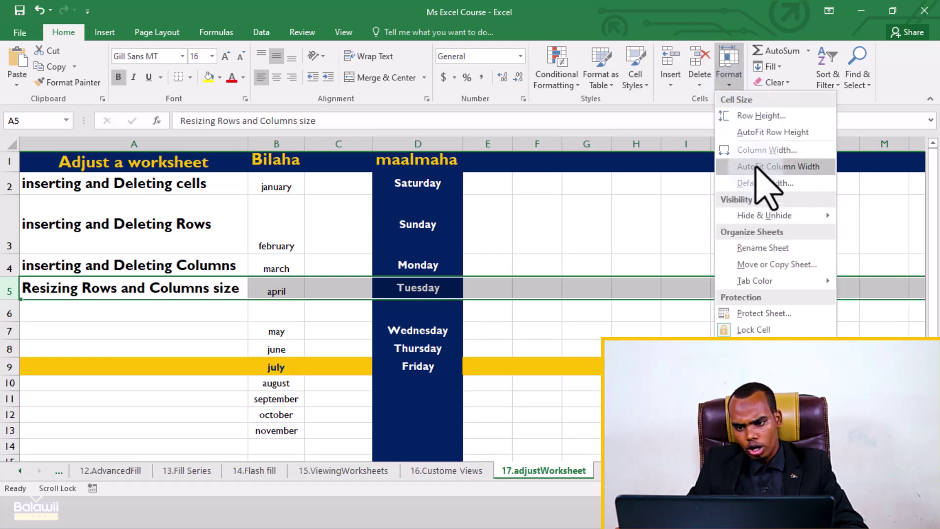
{"action": "left_click", "coordinate": [789, 166]}
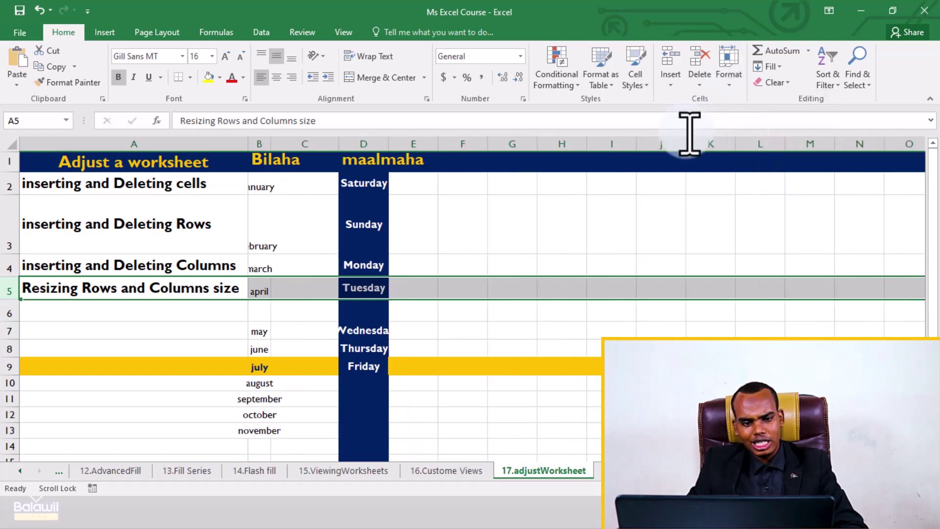
Try to reset the column widths with the default standard width while row 5 is selected
{"action": "left_click", "coordinate": [730, 80]}
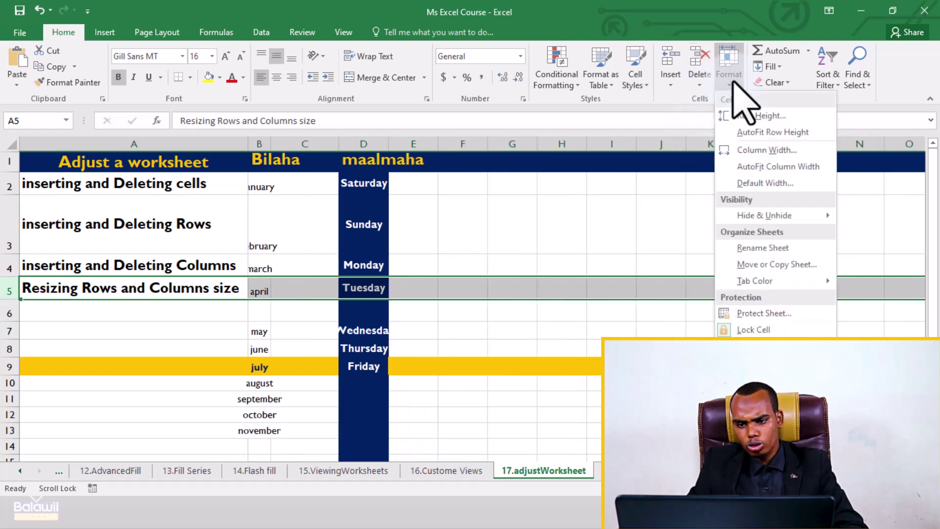
{"action": "left_click", "coordinate": [746, 185]}
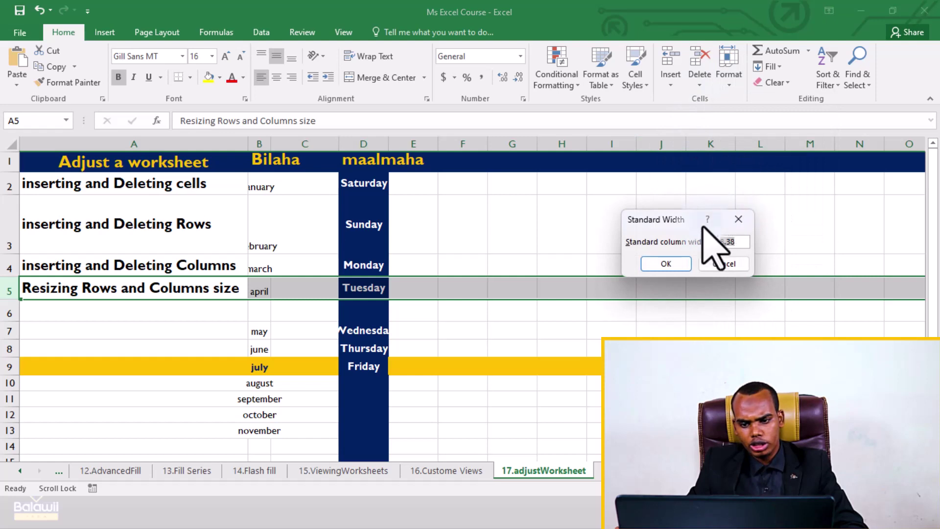
{"action": "left_click", "coordinate": [679, 265]}
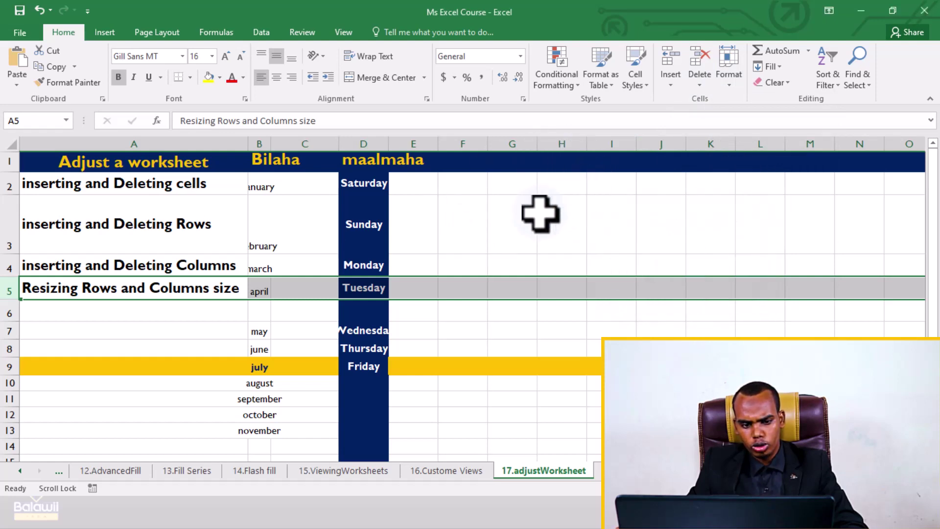
Select the whole worksheet and accept the existing default standard column width for it
{"action": "left_click", "coordinate": [12, 144]}
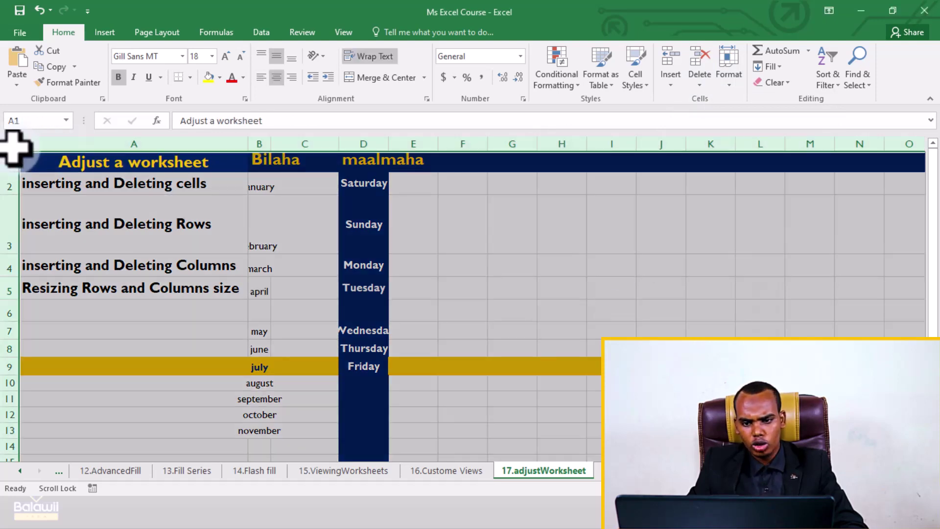
{"action": "left_click", "coordinate": [732, 79]}
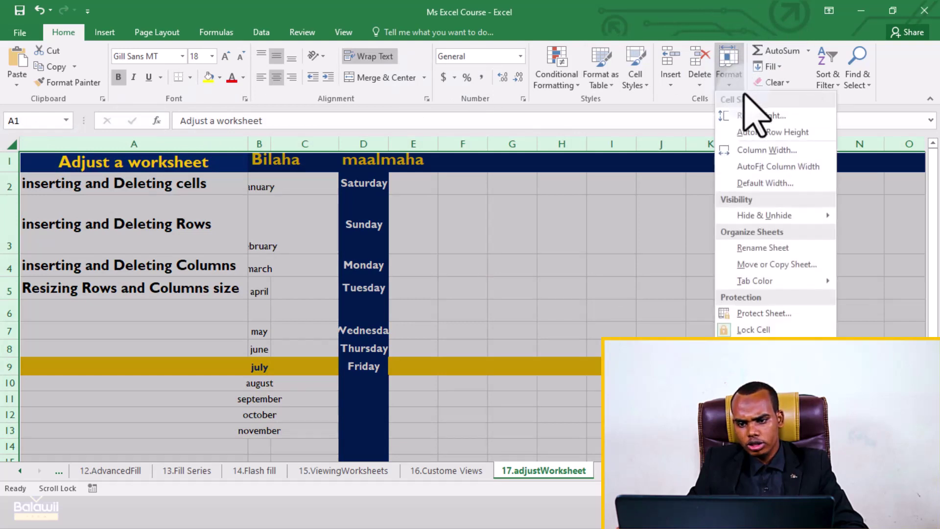
{"action": "left_click", "coordinate": [751, 184]}
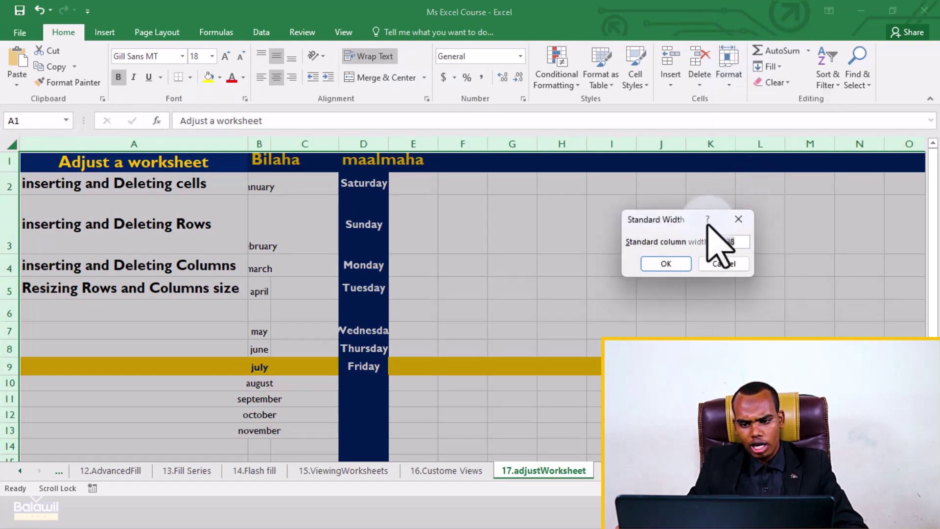
{"action": "left_click", "coordinate": [677, 266]}
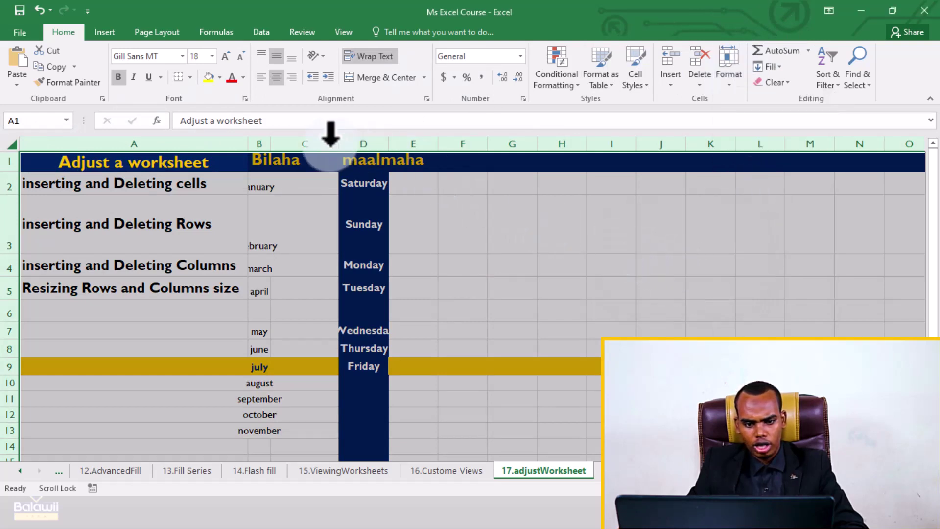
AutoFit all row heights and all column widths of the selected worksheet, and clear the selection by selecting cell E4
{"action": "left_click", "coordinate": [732, 82]}
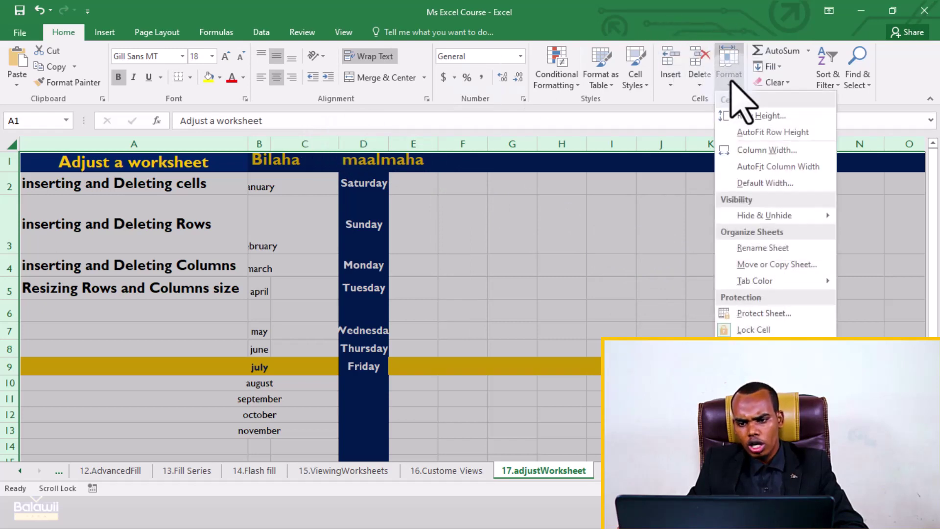
{"action": "left_click", "coordinate": [747, 131]}
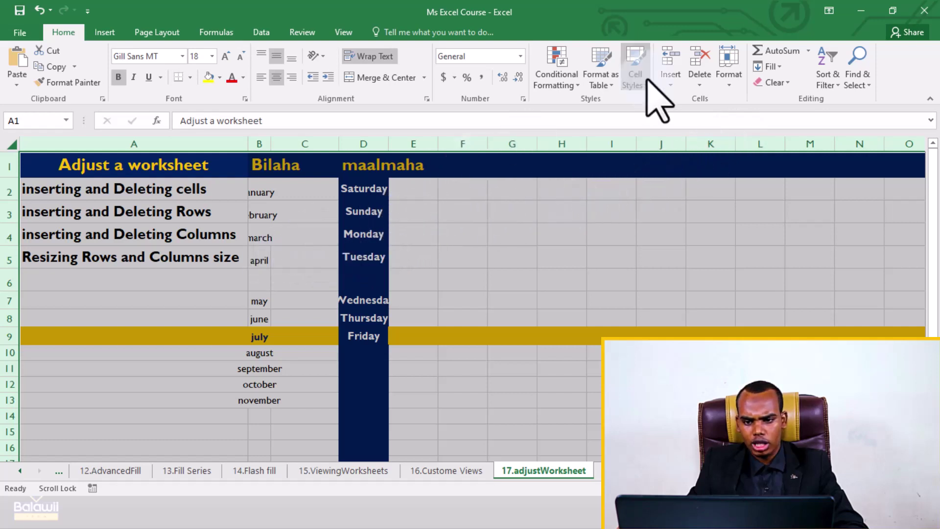
{"action": "left_click", "coordinate": [729, 77]}
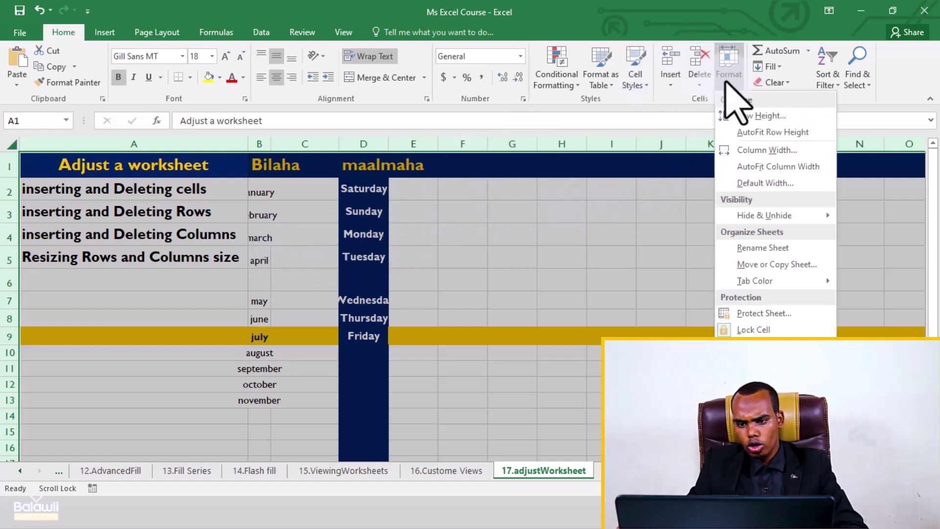
{"action": "left_click", "coordinate": [773, 167]}
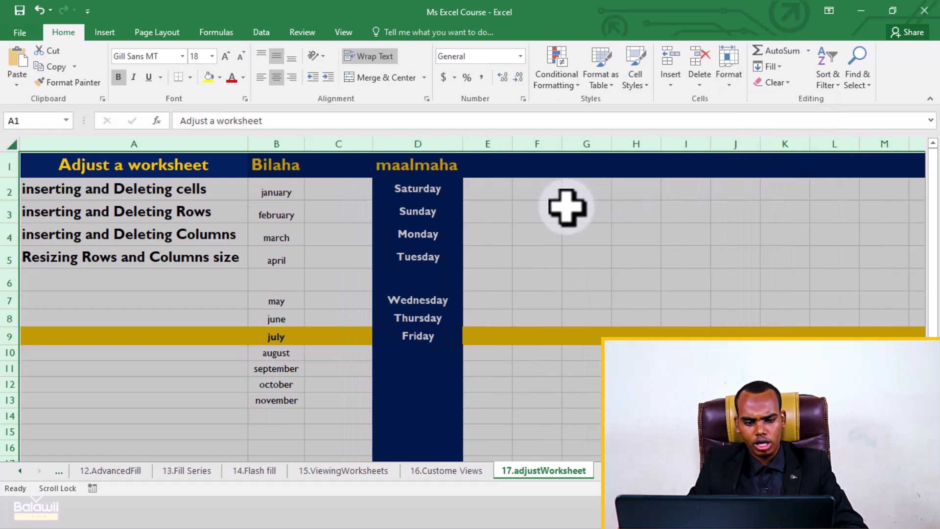
{"action": "left_click", "coordinate": [506, 242]}
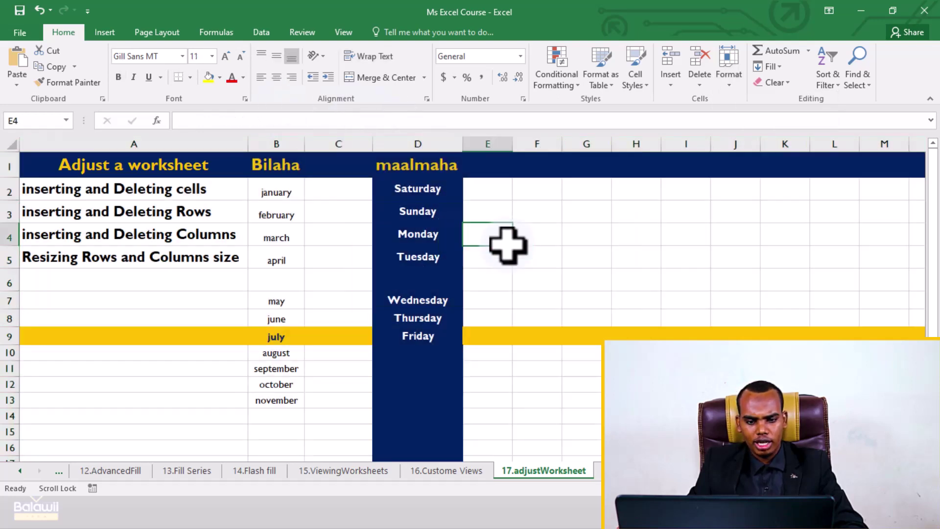